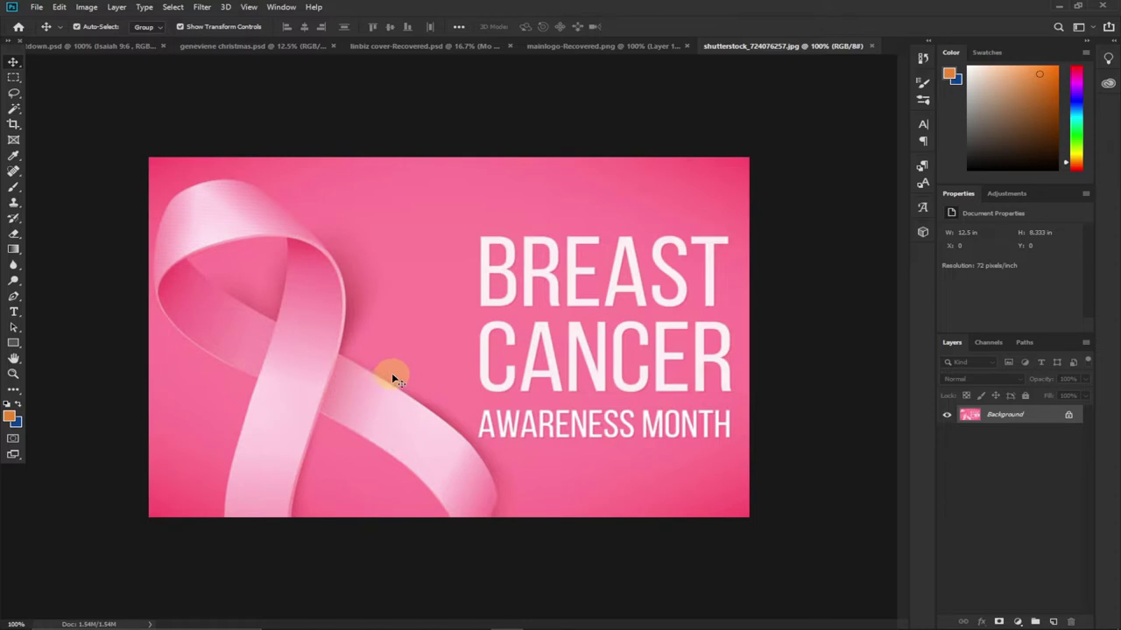
- Dismiss the locked-layer warning, then launch Type > Match Font on the banner and move its dialog aside
left_click_drag(526, 290, 530, 293)
left_click(666, 265)
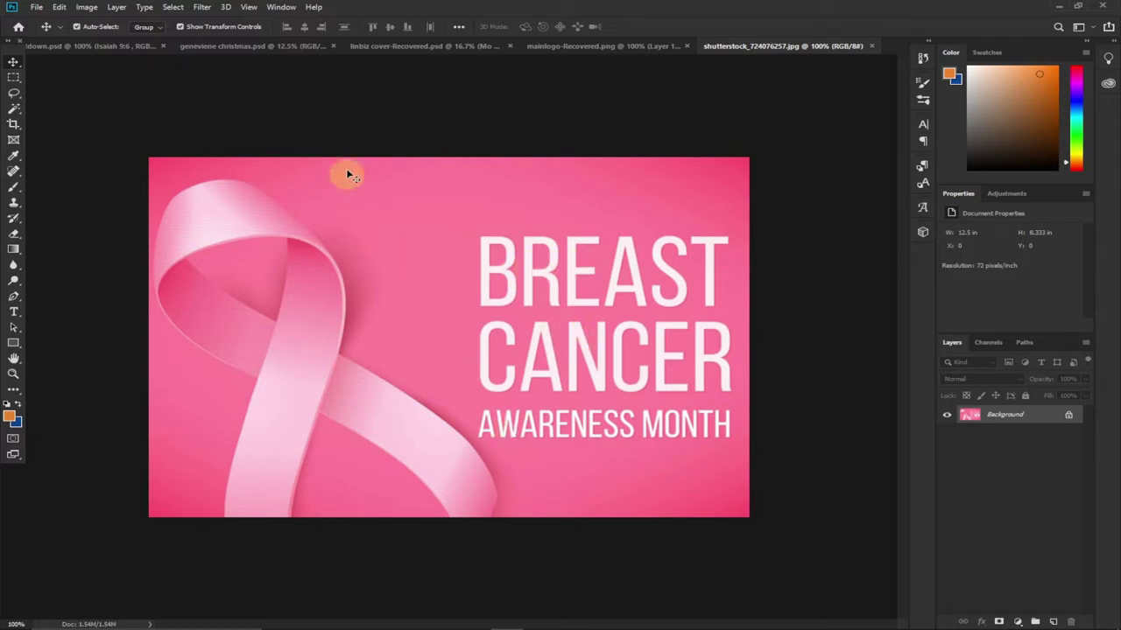
left_click(144, 8)
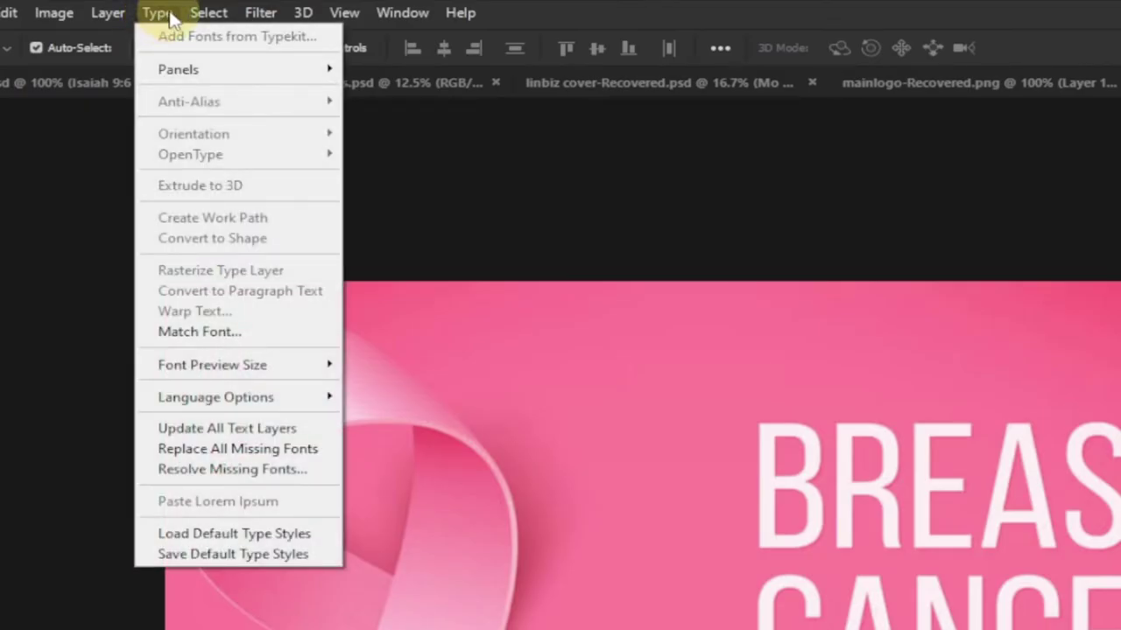
left_click(219, 332)
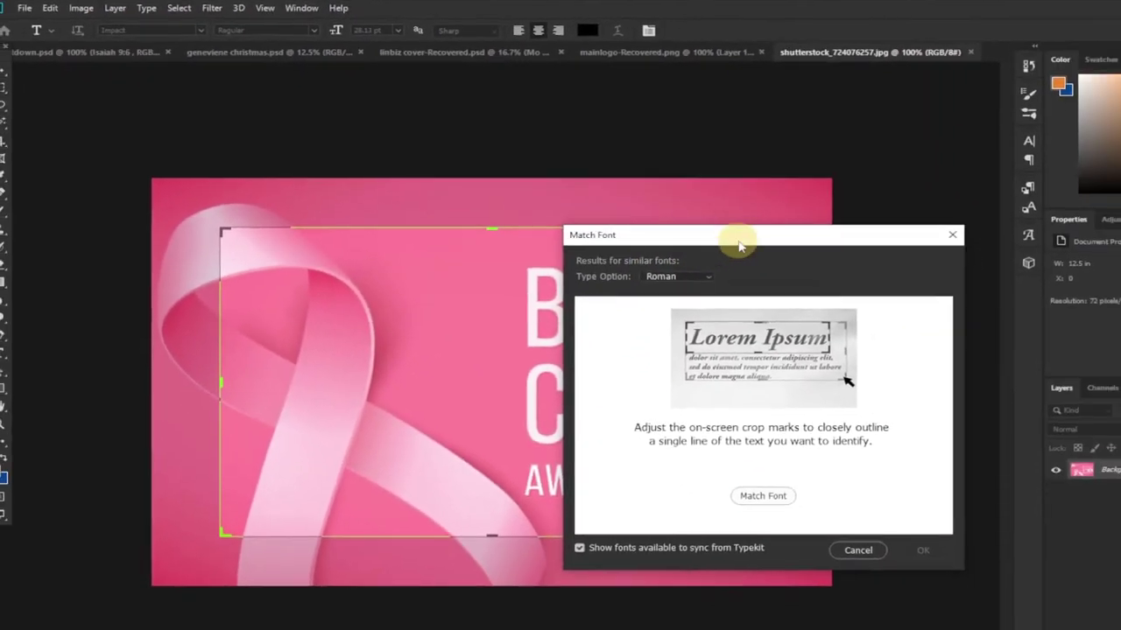
left_click_drag(738, 243, 263, 260)
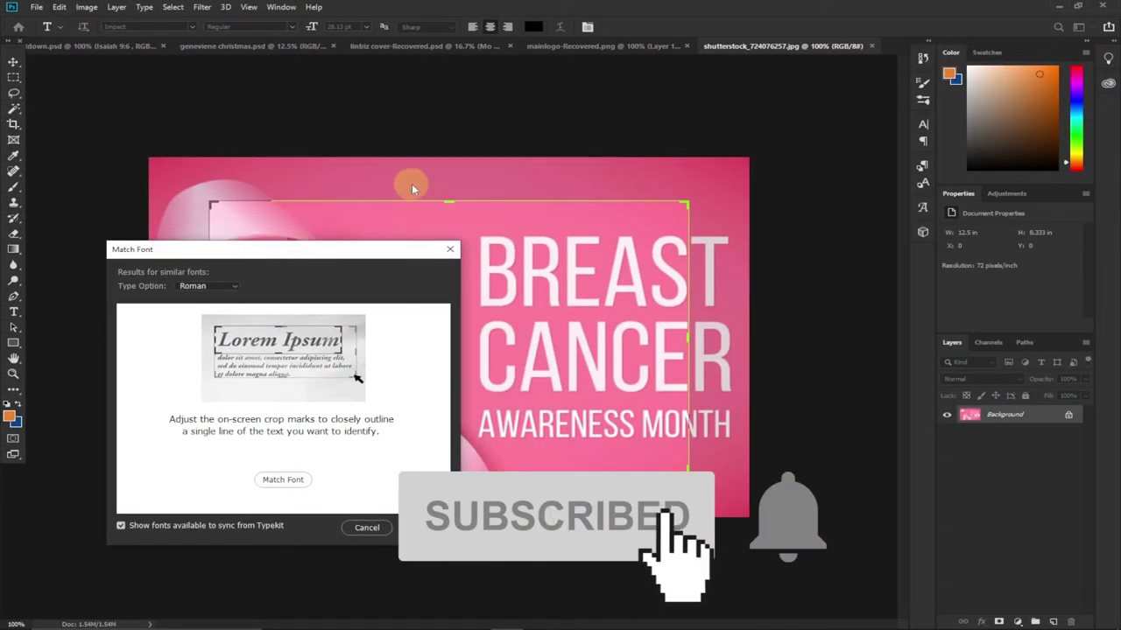
- Fit the Match Font sampling area tightly around the word BREAST
left_click_drag(446, 201, 592, 146)
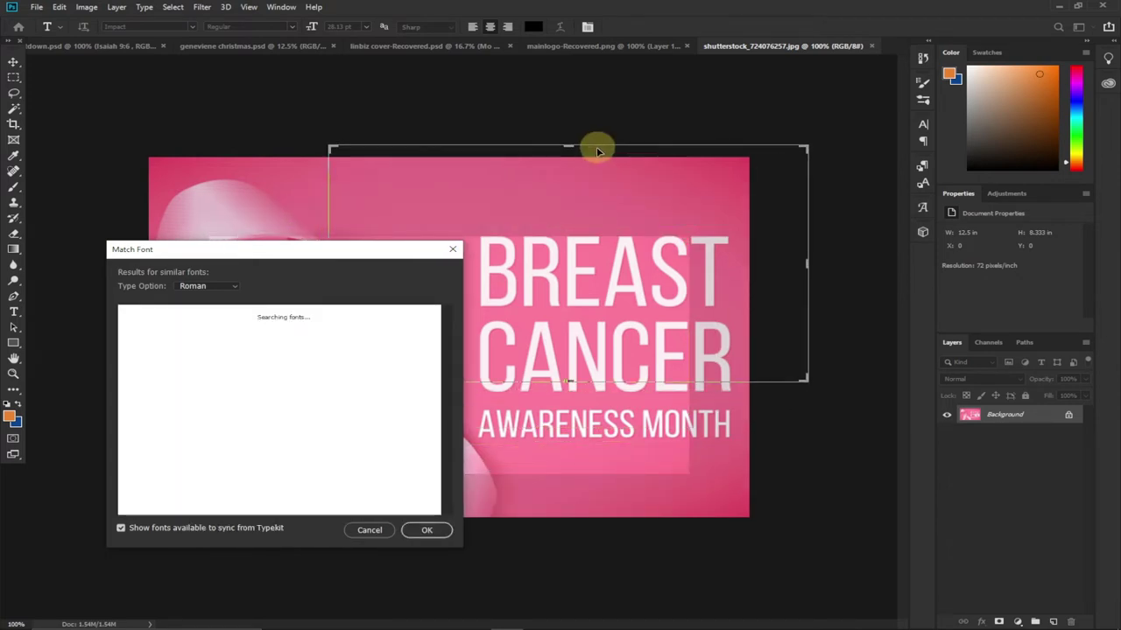
left_click_drag(567, 380, 570, 308)
left_click_drag(805, 227, 728, 227)
left_click_drag(528, 147, 528, 237)
left_click_drag(306, 254, 290, 327)
left_click_drag(330, 268, 475, 259)
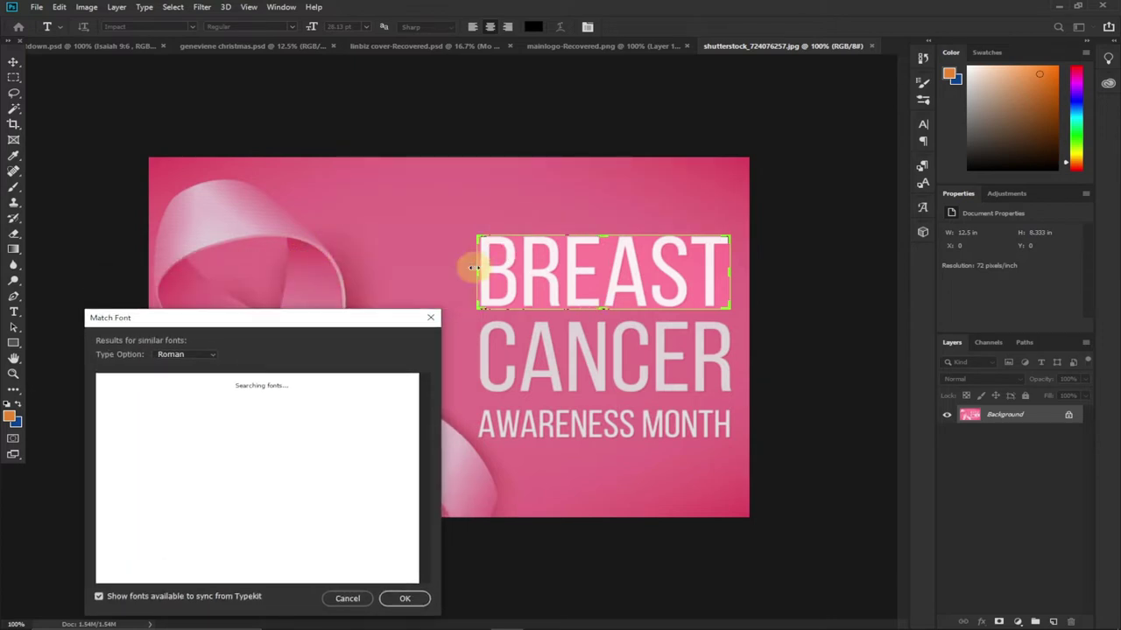
left_click_drag(364, 318, 416, 123)
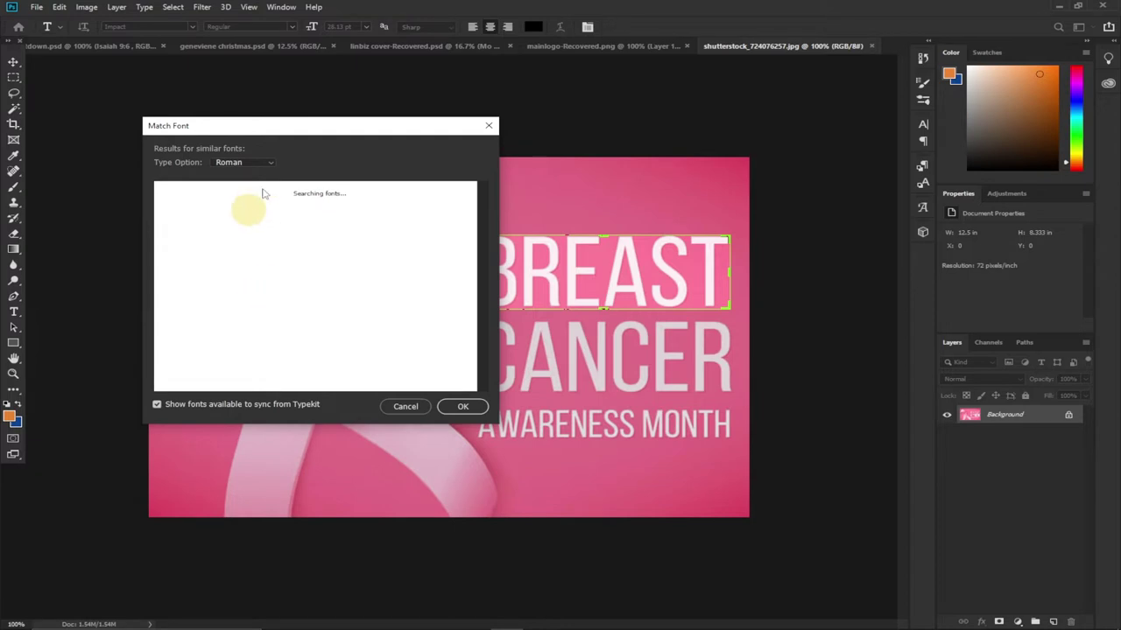
left_click_drag(298, 125, 247, 122)
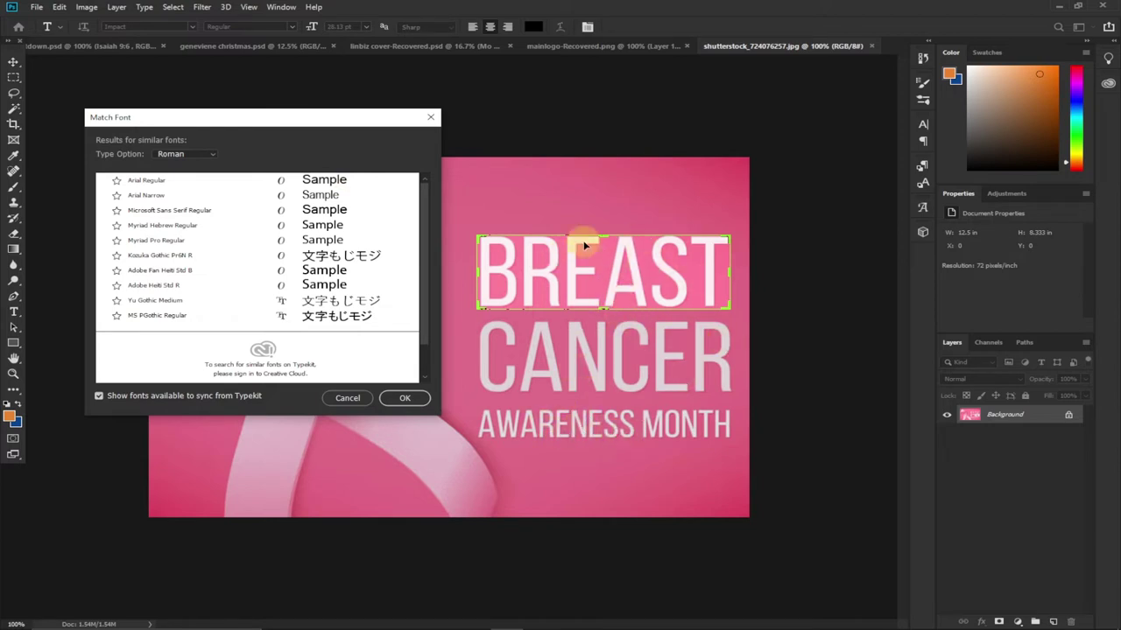
- Move and resize the sampling area to fit the AWARENESS MONTH line
left_click_drag(587, 239, 591, 401)
left_click_drag(484, 435, 477, 433)
left_click_drag(601, 475, 604, 407)
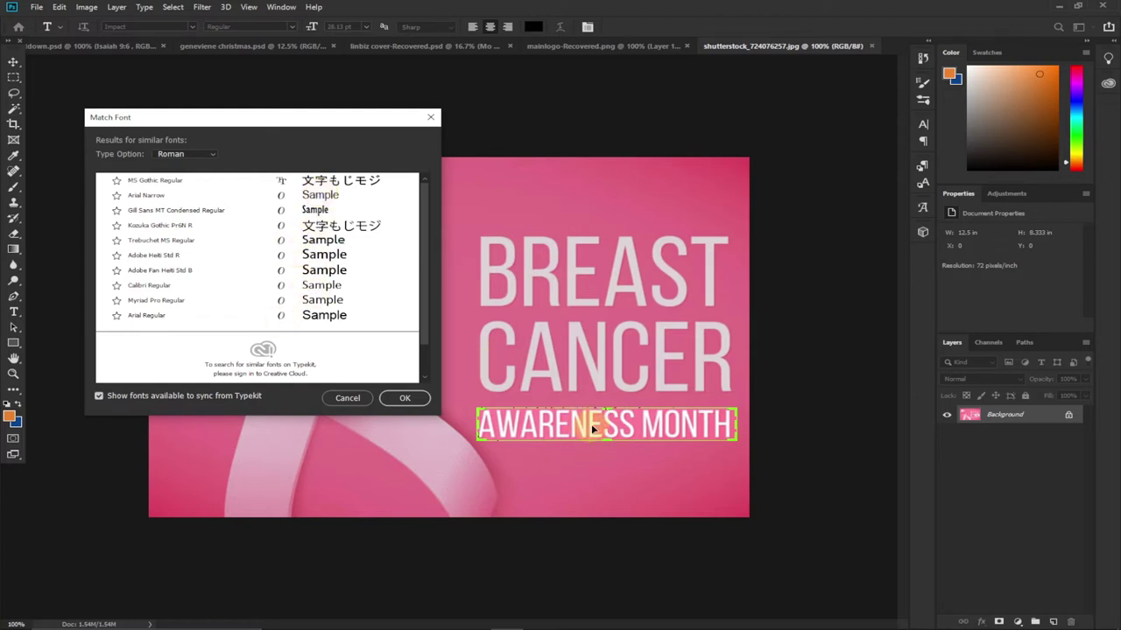
- Close Match Font and open the revival church flyer from the Pictures folder in Photoshop
left_click(430, 116)
key("v")
mouse_move(342, 622)
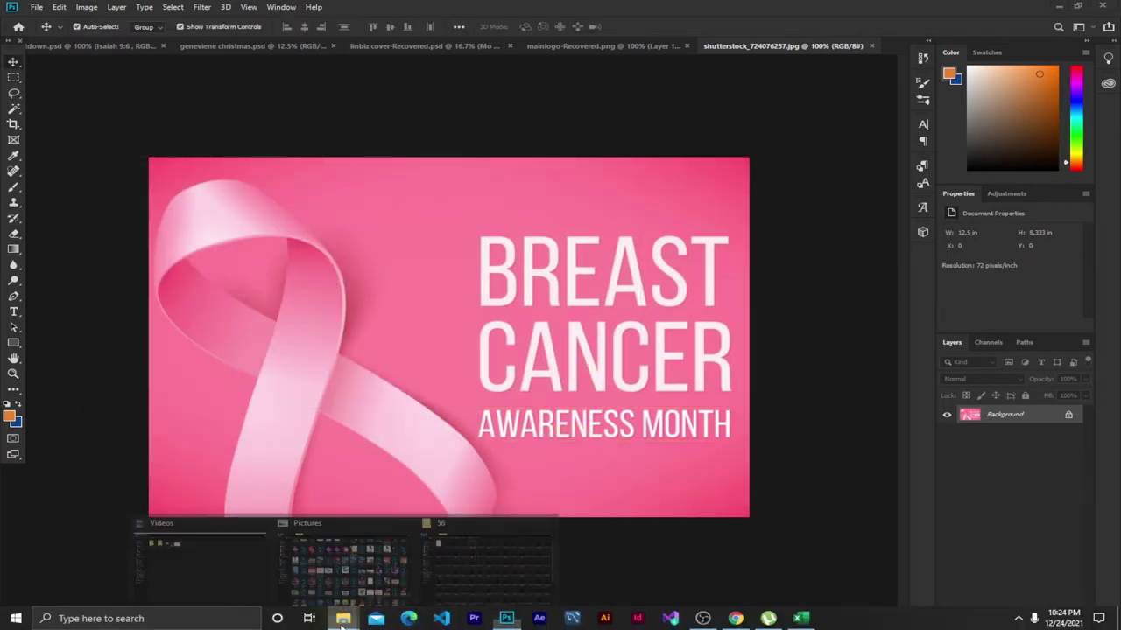
left_click(366, 550)
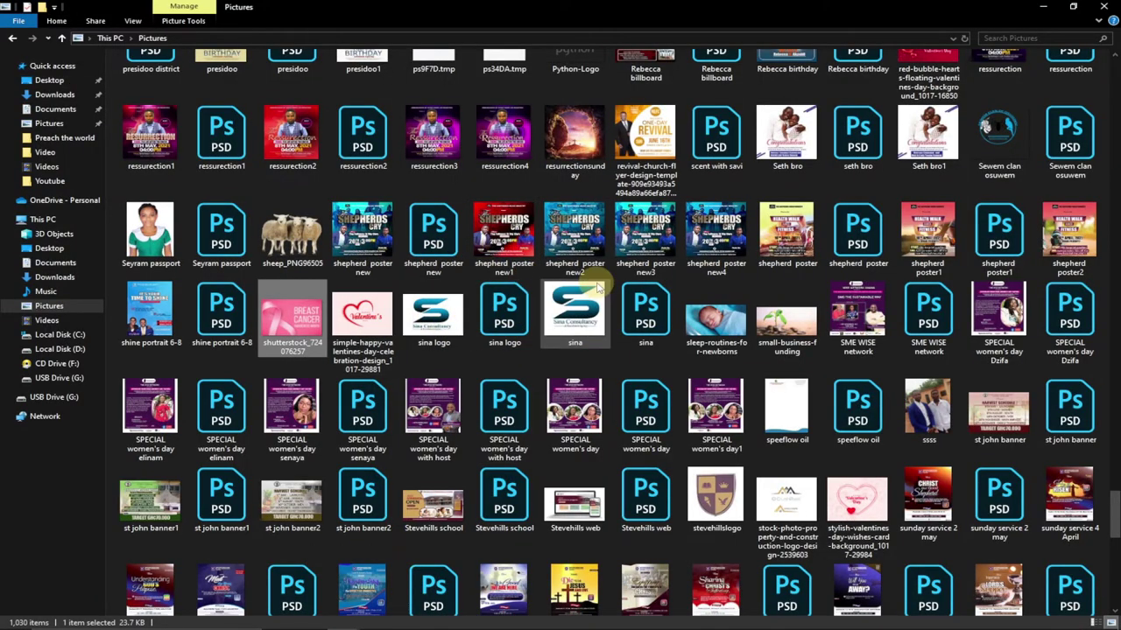
left_click_drag(650, 140, 861, 26)
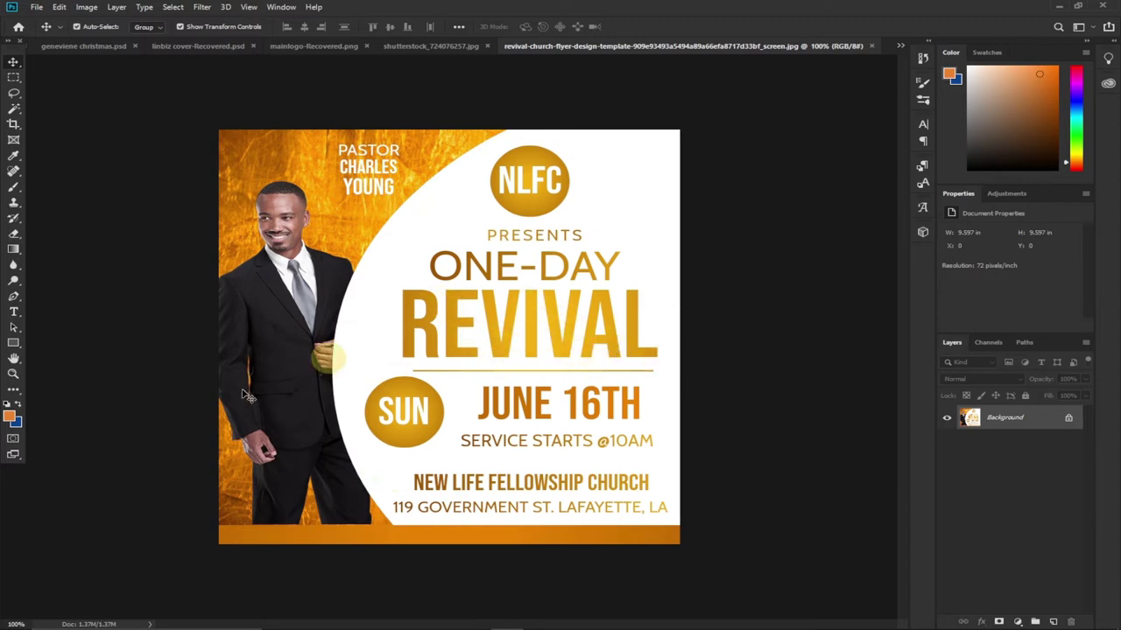
- Start Match Font on the flyer and frame the sampling area's top and bottom around REVIVAL
left_click(144, 7)
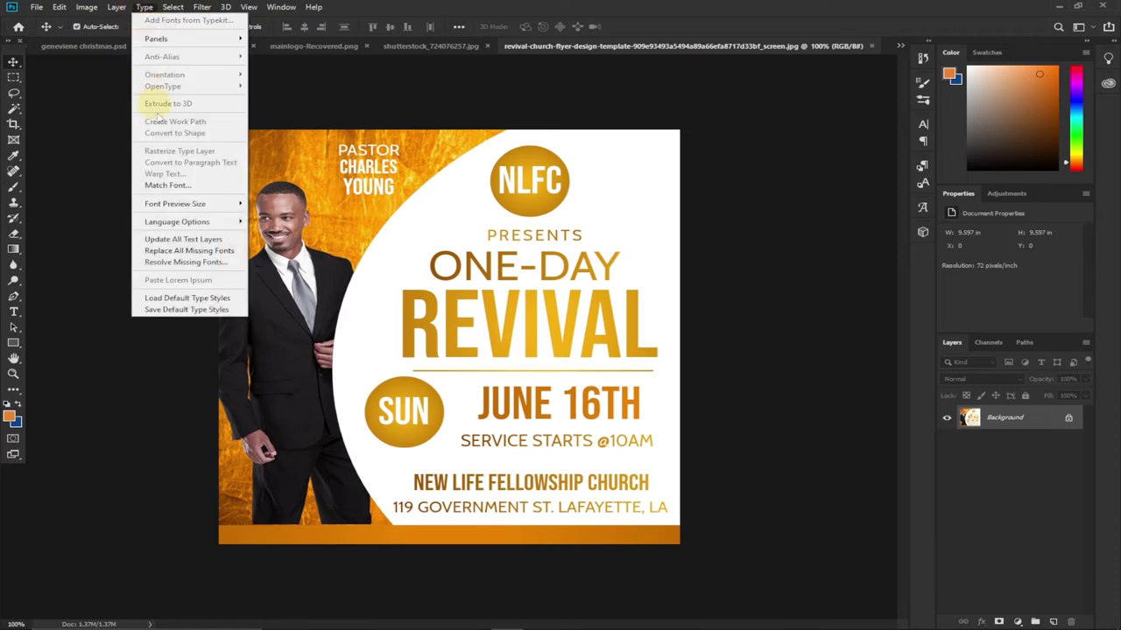
left_click(170, 185)
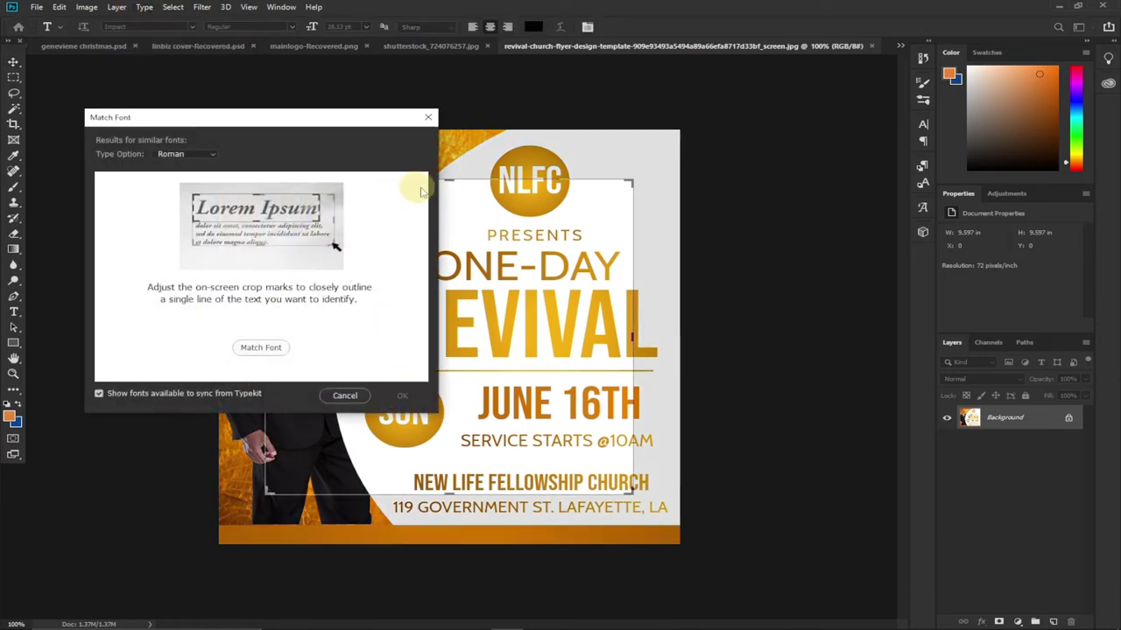
left_click_drag(461, 179, 461, 310)
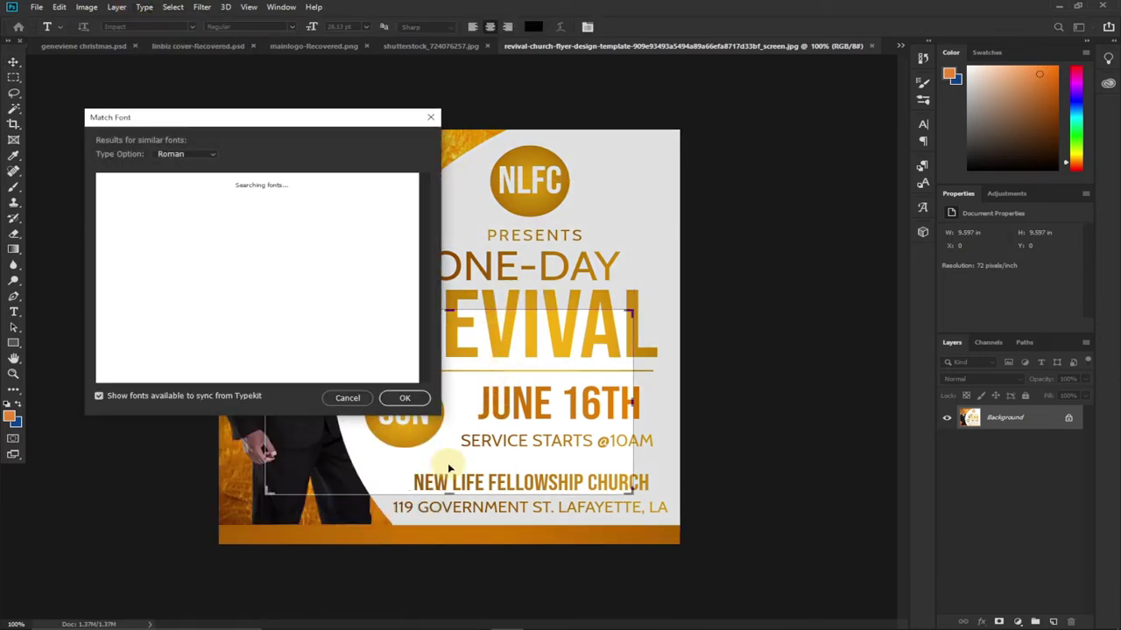
left_click_drag(447, 496, 513, 362)
left_click_drag(474, 310, 582, 305)
- Tighten the sampling area on REVIVAL, review Candara Bold, Tahoma Bold, Verdana Bold, then close Match Font
left_click_drag(346, 117, 166, 213)
left_click_drag(294, 324, 399, 320)
left_click_drag(187, 219, 300, 138)
left_click_drag(529, 360, 530, 359)
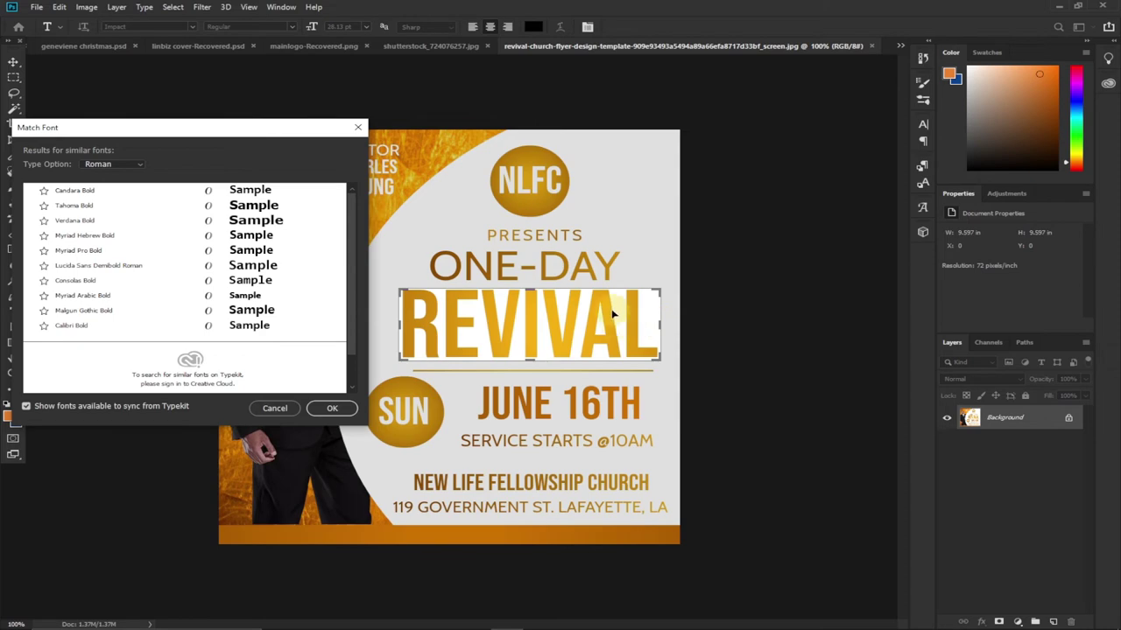
left_click(360, 130)
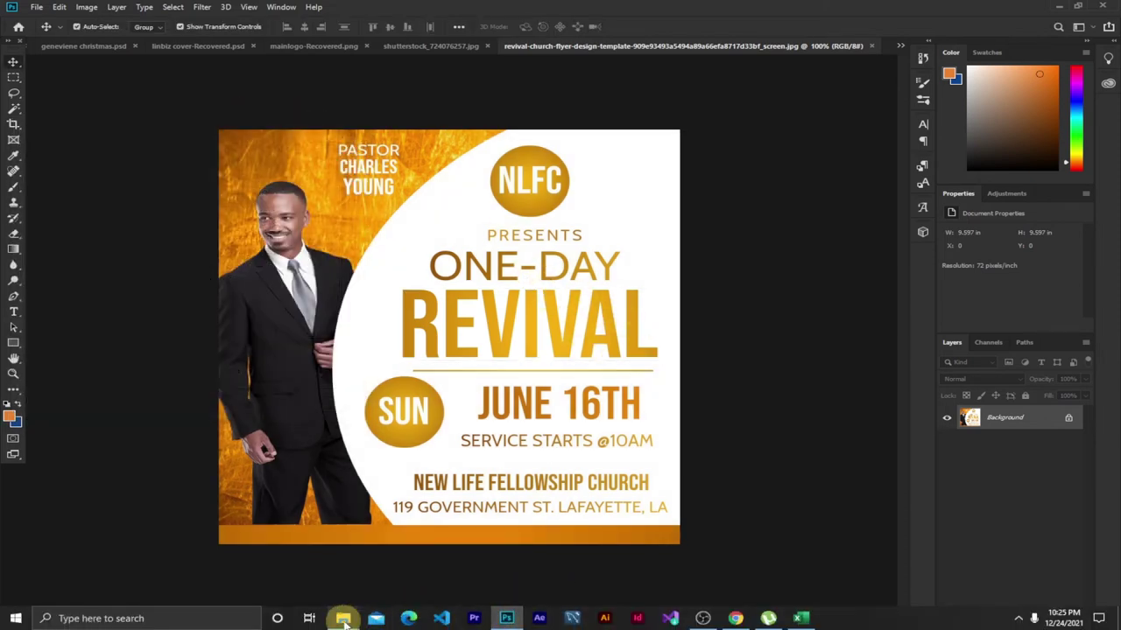
- Open the christening card image Yakan baby1.jpg from the Pictures folder in Photoshop
left_click(354, 600)
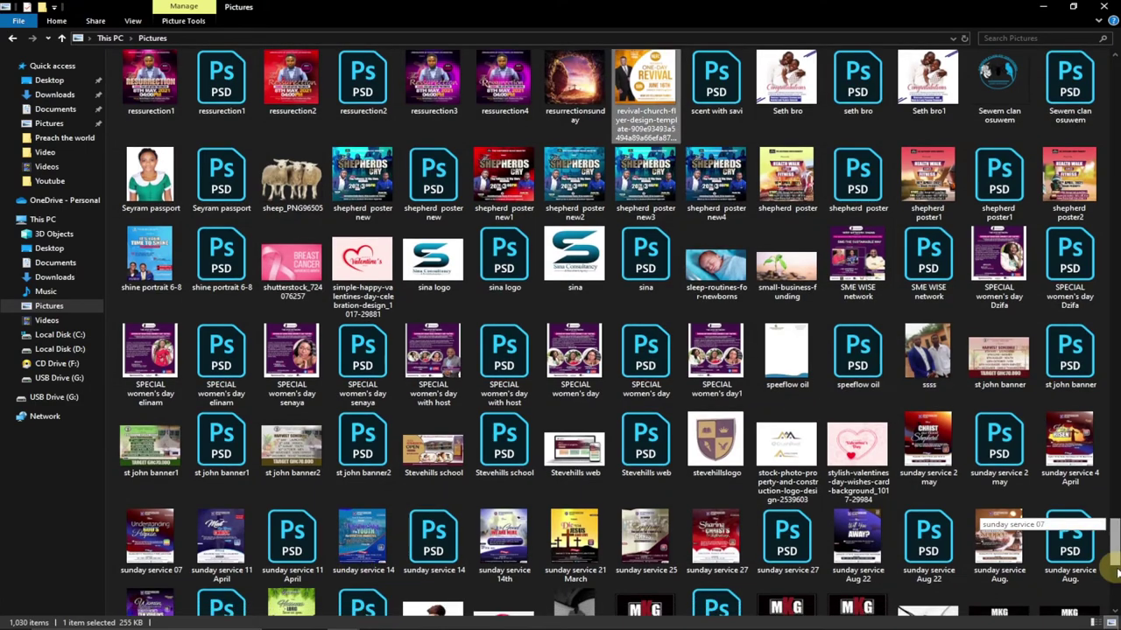
mouse_move(1117, 572)
left_mouse_down()
mouse_move(1117, 588)
mouse_move(1116, 545)
mouse_move(1115, 594)
left_mouse_up()
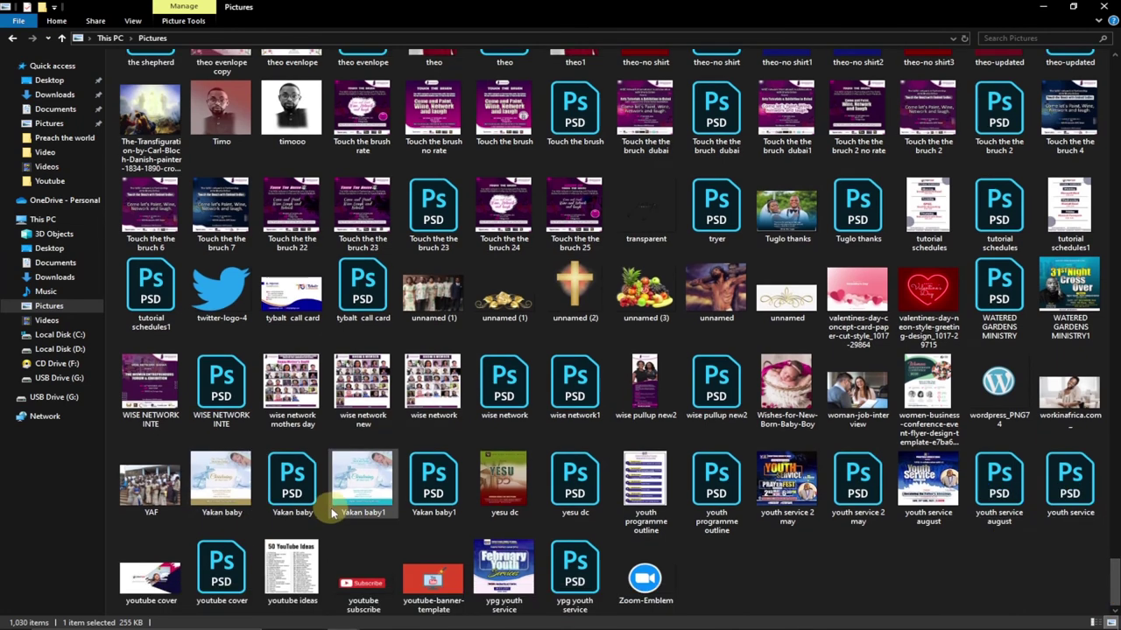
left_click_drag(340, 499, 726, 133)
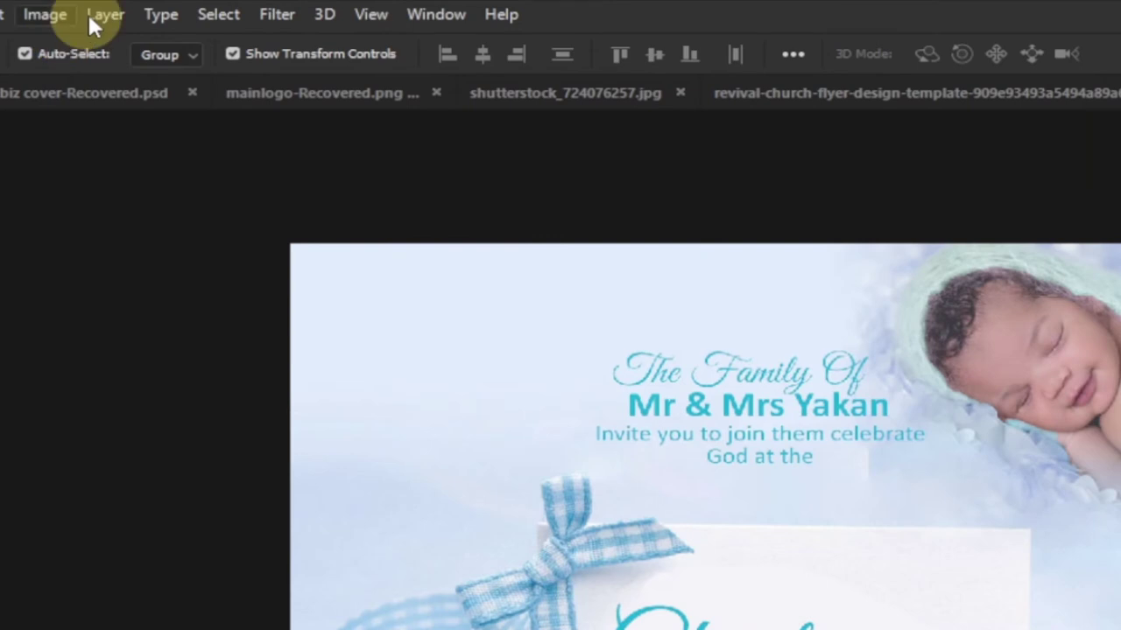
- Start Match Font on the christening card and fit the sampling area around the script word Christening
left_click(160, 17)
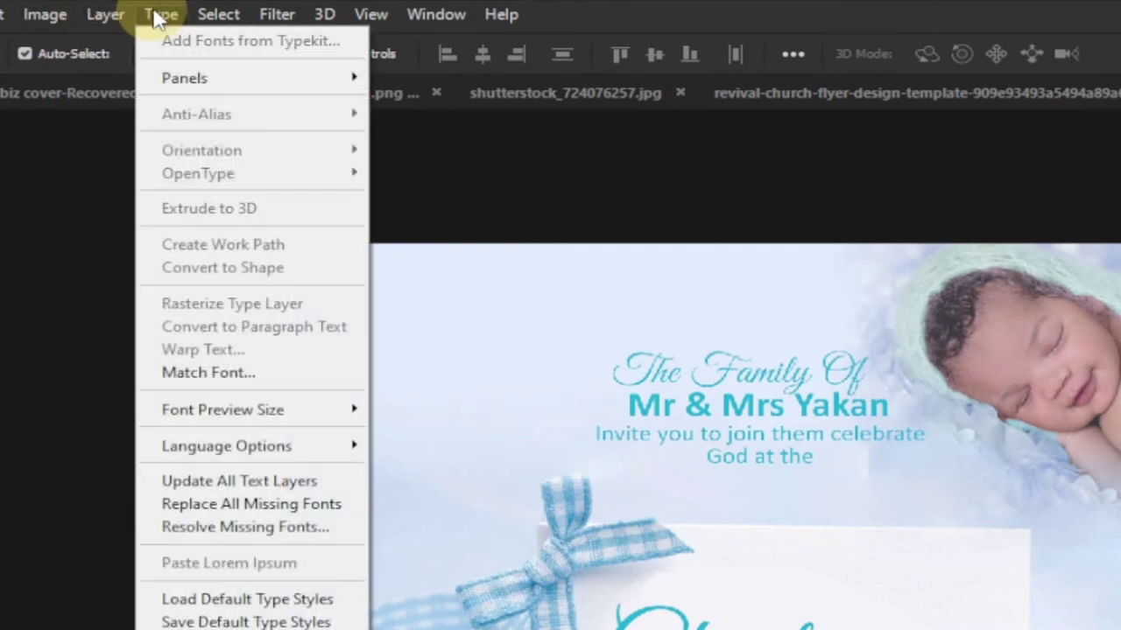
left_click(212, 374)
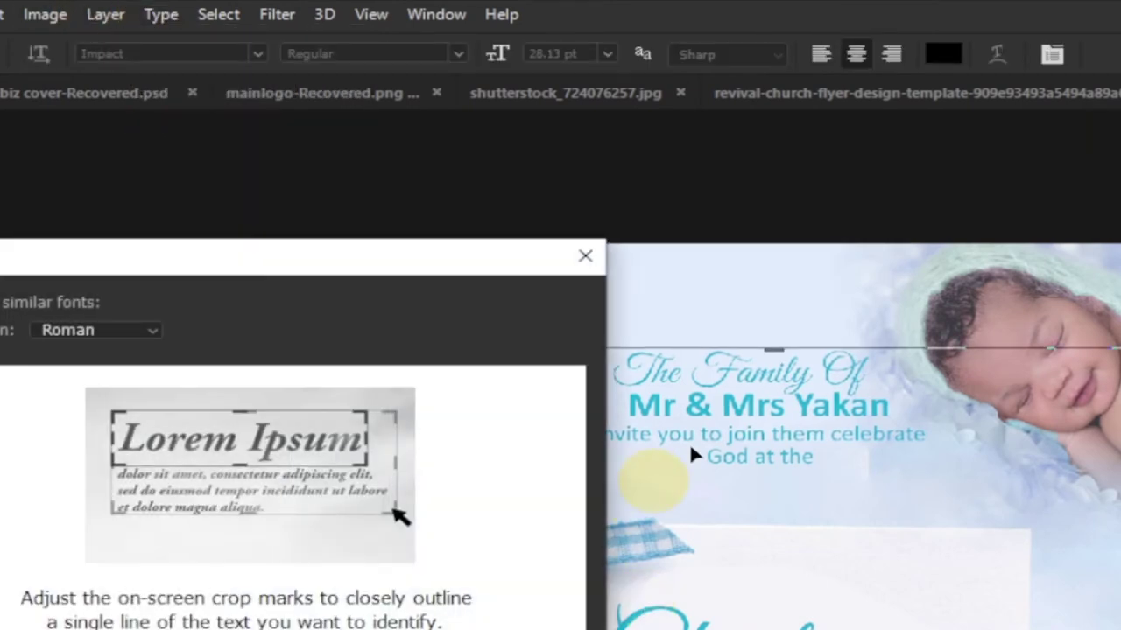
left_click_drag(776, 350, 771, 604)
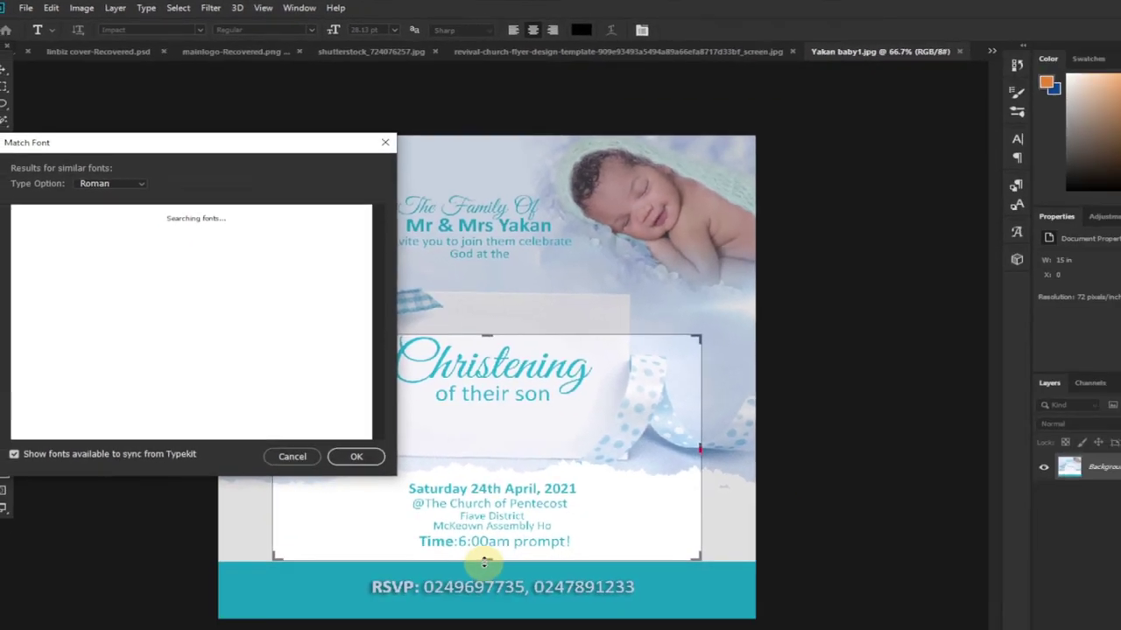
left_click_drag(484, 563, 533, 383)
left_click_drag(636, 324, 547, 324)
left_click_drag(272, 128, 819, 172)
left_click_drag(259, 321, 364, 322)
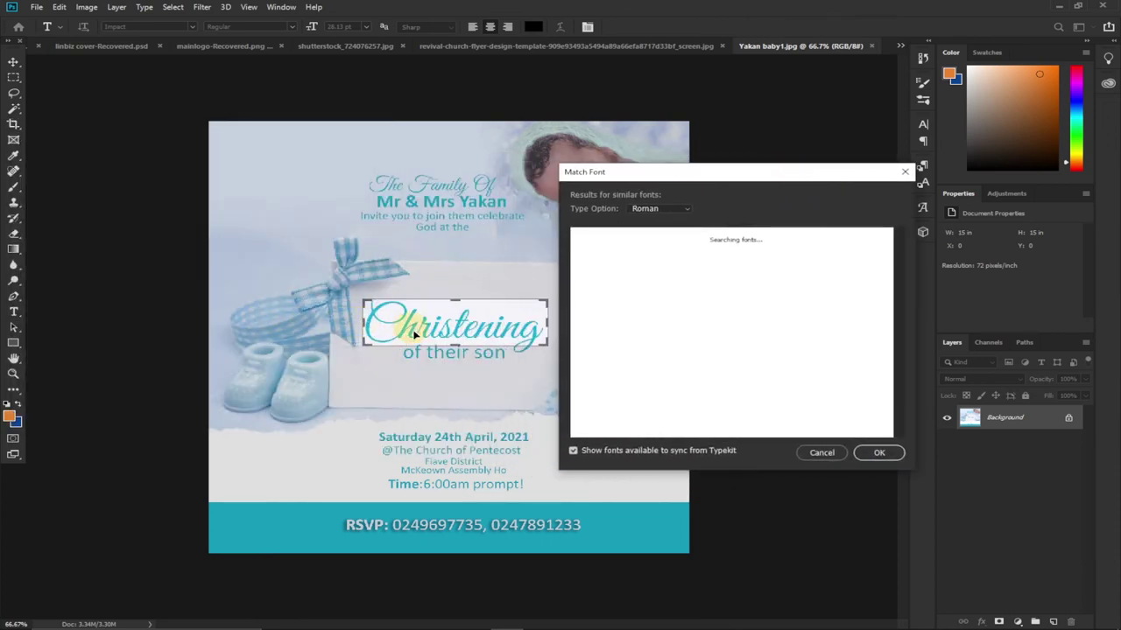